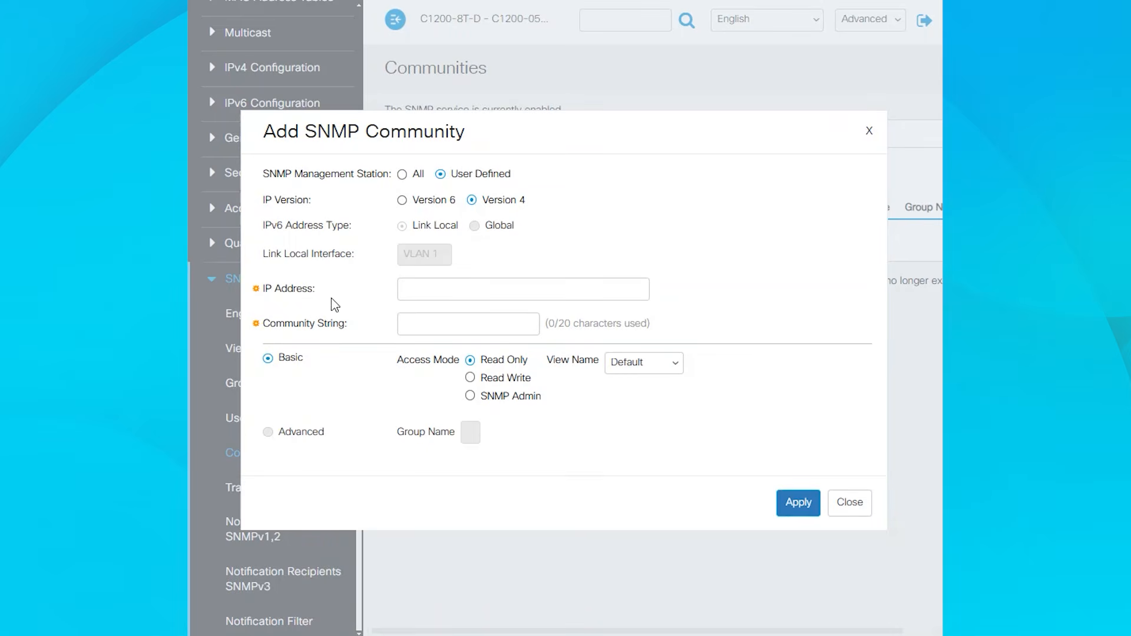
- Enter management station IP 192.168.1.9 and community string SMB-1 for a new SNMP community
{"action": "left_click", "coordinate": [458, 285]}
{"action": "type", "text": "192.168.1.9"}
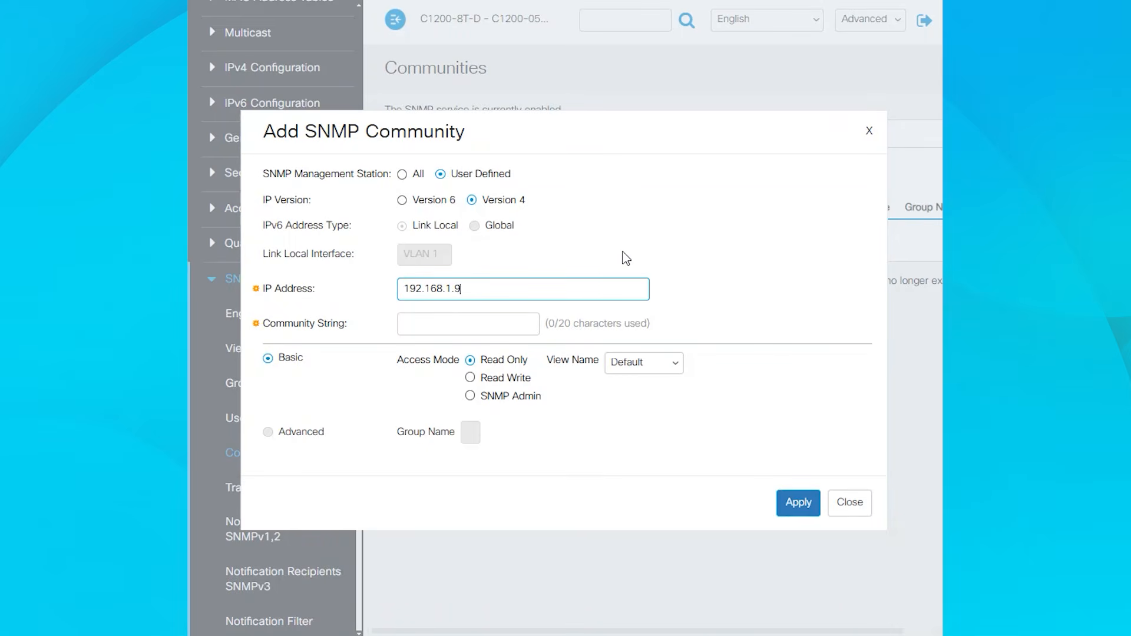
{"action": "left_click", "coordinate": [527, 321]}
{"action": "type", "text": "SMB"}
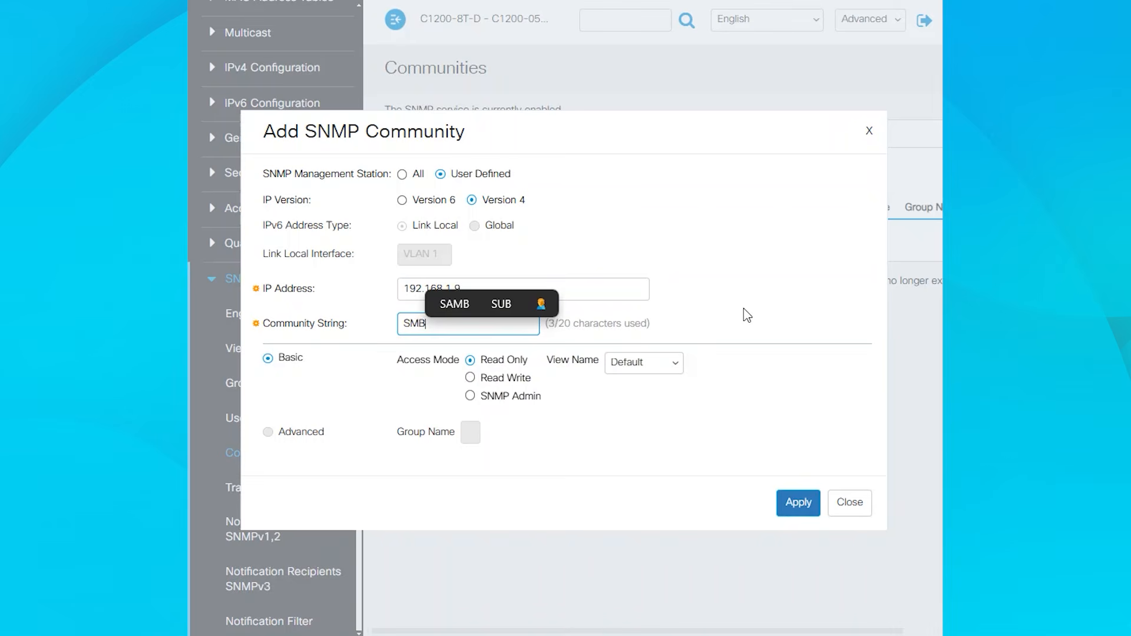
{"action": "type", "text": "-1"}
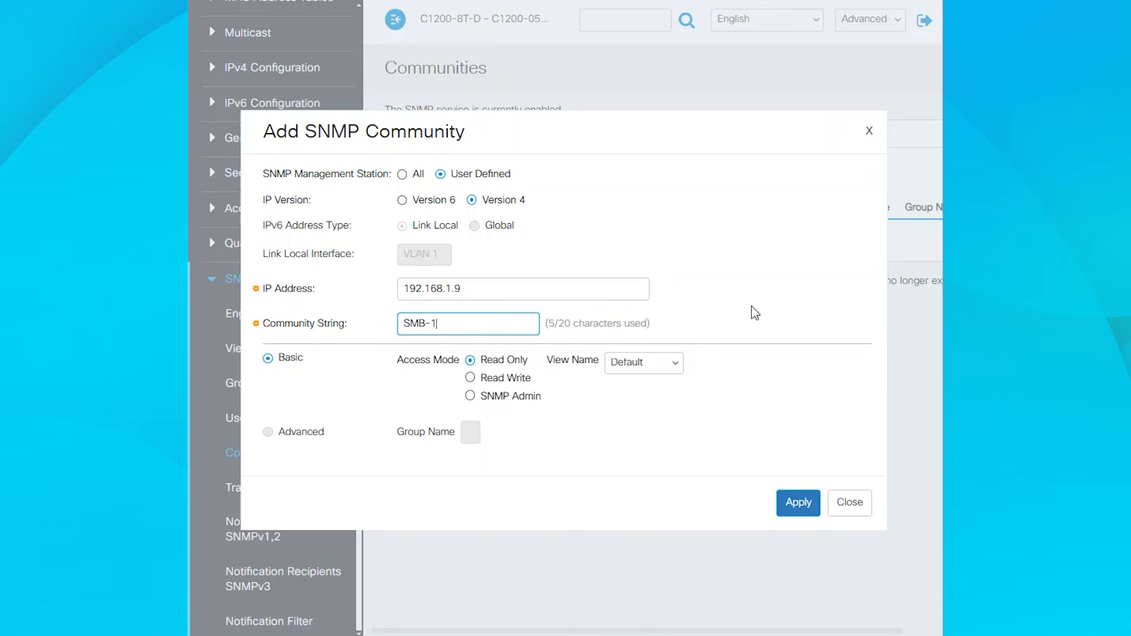
- Set the community's view name to sysRestrict, apply it and close the dialog
{"action": "left_click", "coordinate": [678, 367]}
{"action": "left_click", "coordinate": [666, 408]}
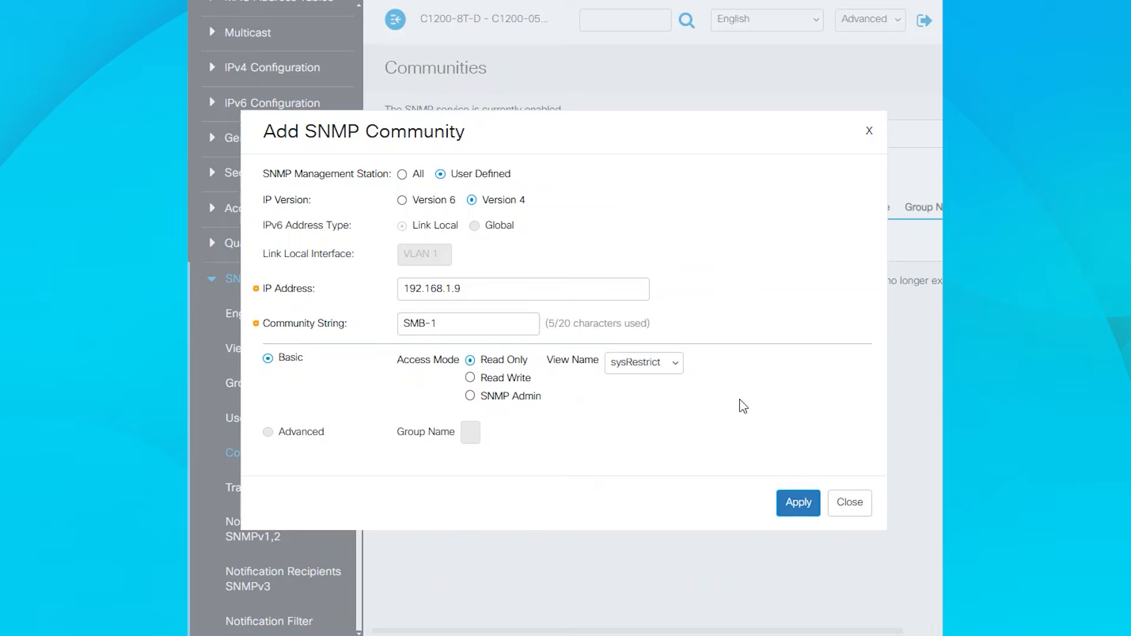
{"action": "left_click", "coordinate": [806, 508]}
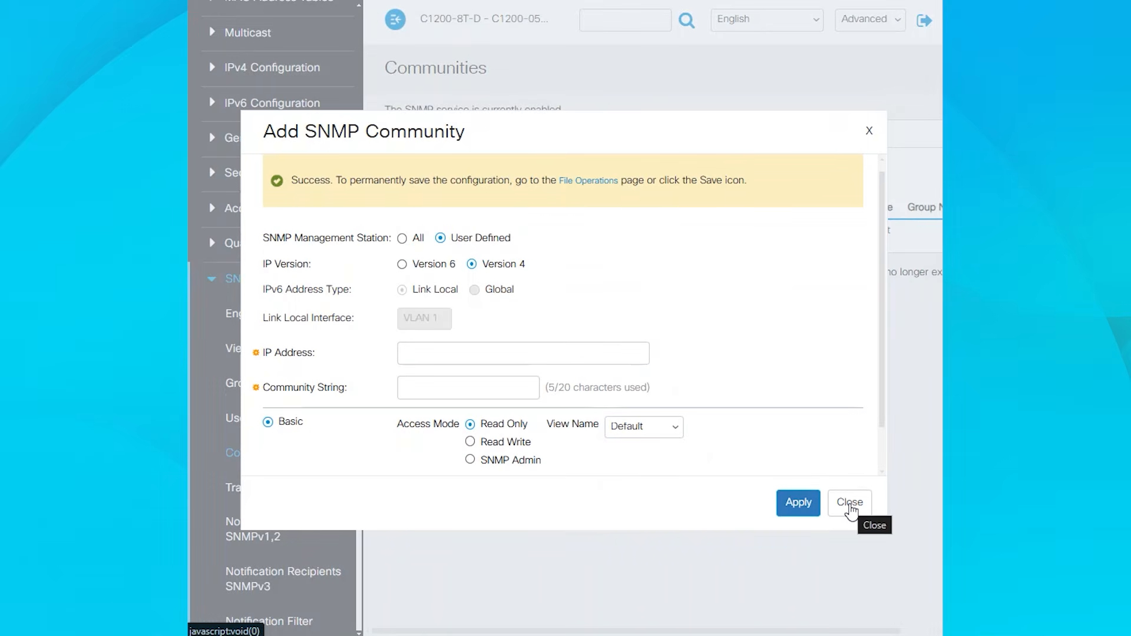
{"action": "left_click", "coordinate": [850, 507]}
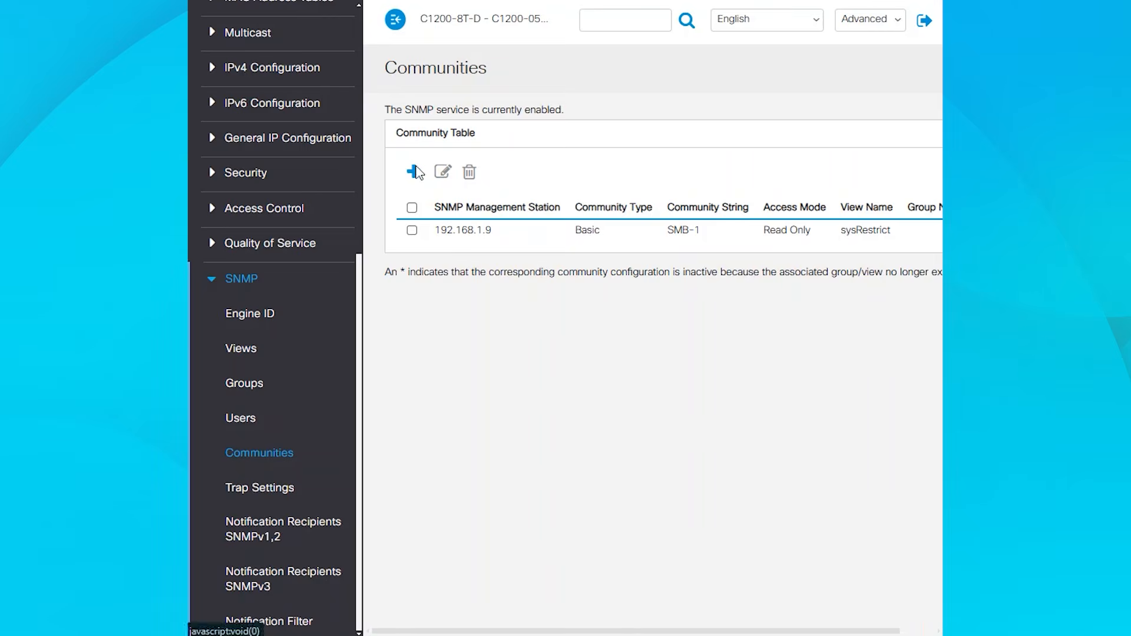
- Add another SNMP community for 192.168.1.9 with community string SMB-2
{"action": "left_click", "coordinate": [413, 171]}
{"action": "left_click", "coordinate": [452, 289]}
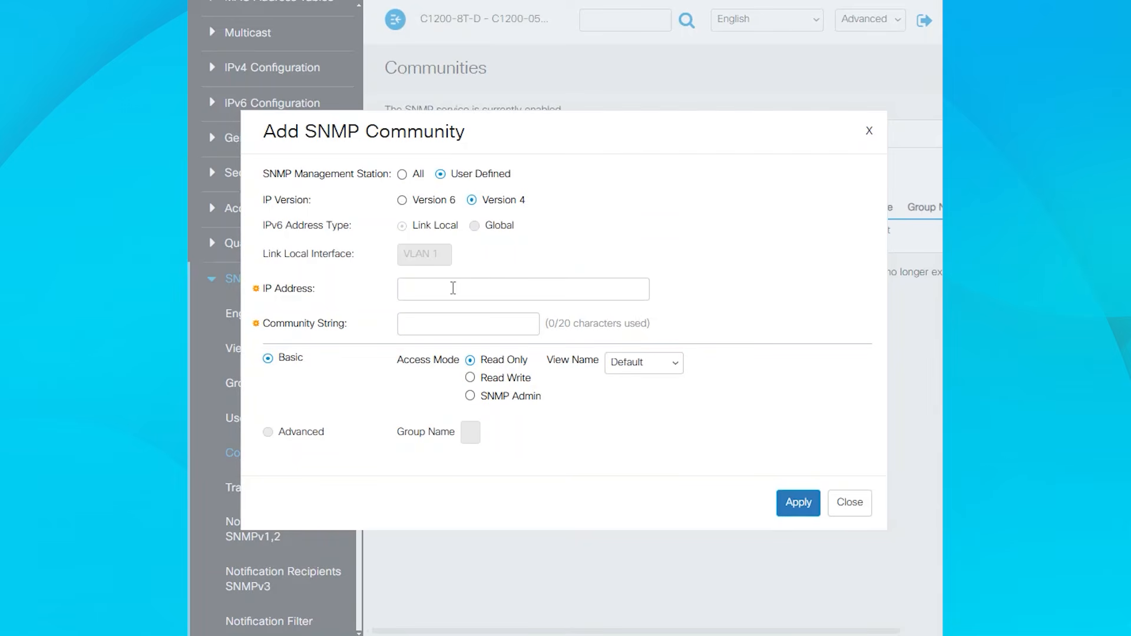
{"action": "type", "text": "192.168.1.9"}
{"action": "key", "text": "Tab"}
{"action": "type", "text": "SMB-2"}
- Set the SMB-2 community's access mode to SNMP Admin, apply it and close the dialog
{"action": "left_click", "coordinate": [470, 378]}
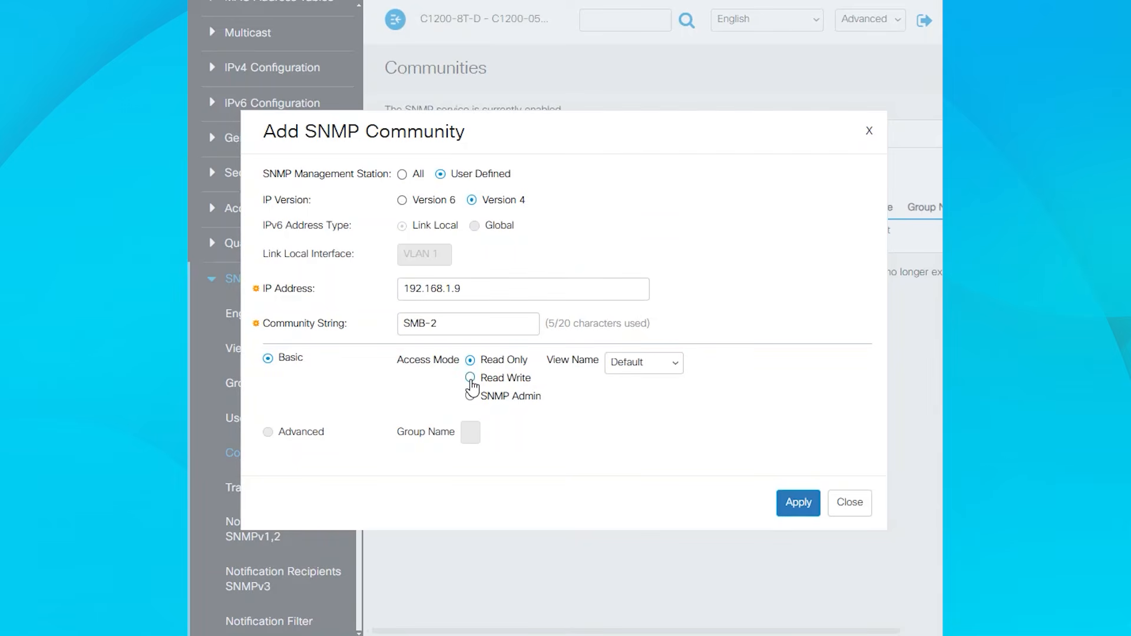
{"action": "left_click", "coordinate": [660, 368]}
{"action": "left_click", "coordinate": [654, 423]}
{"action": "left_click", "coordinate": [805, 505]}
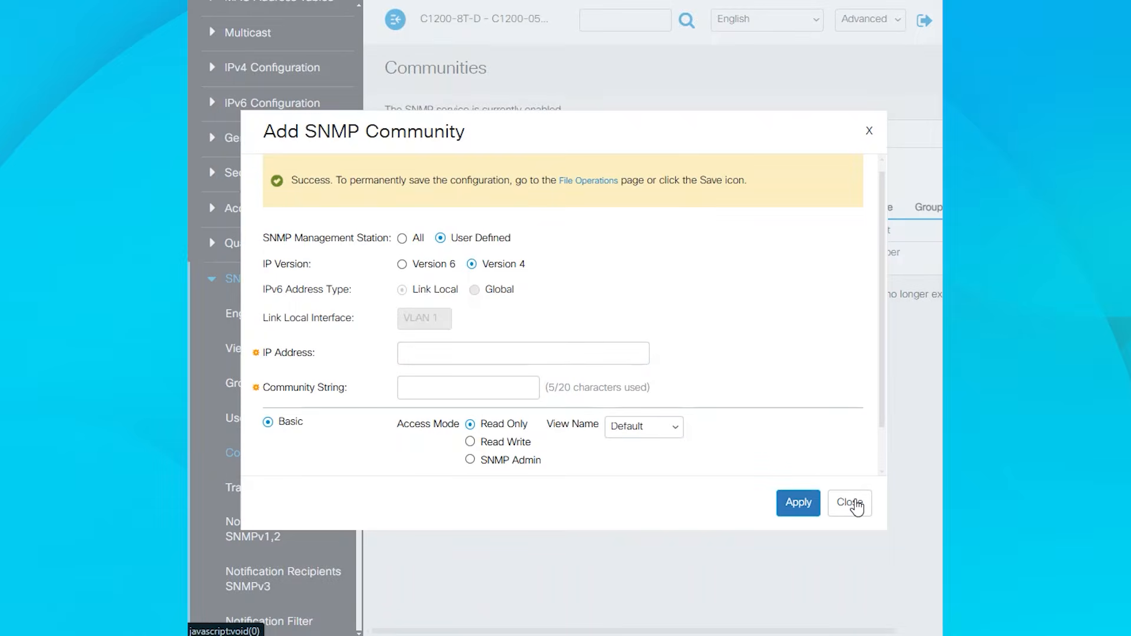
{"action": "left_click", "coordinate": [852, 504]}
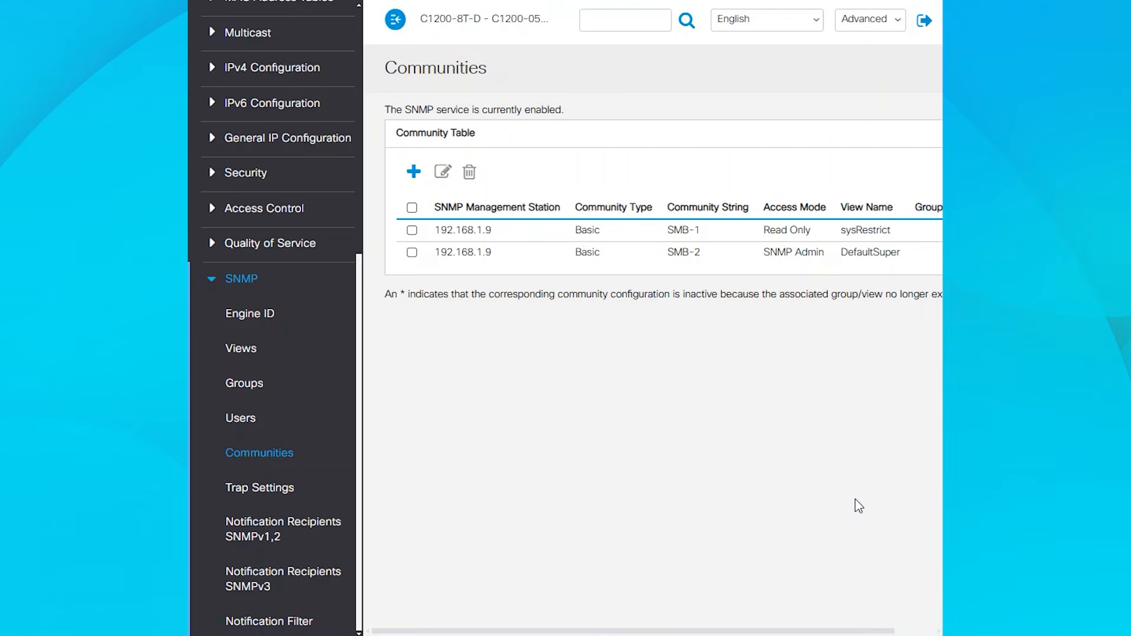
- Open the SNMP Groups page and start a new group named SBSC using the SNMPv2 security model
{"action": "left_click_drag", "start_coordinate": [765, 252], "coordinate": [824, 255]}
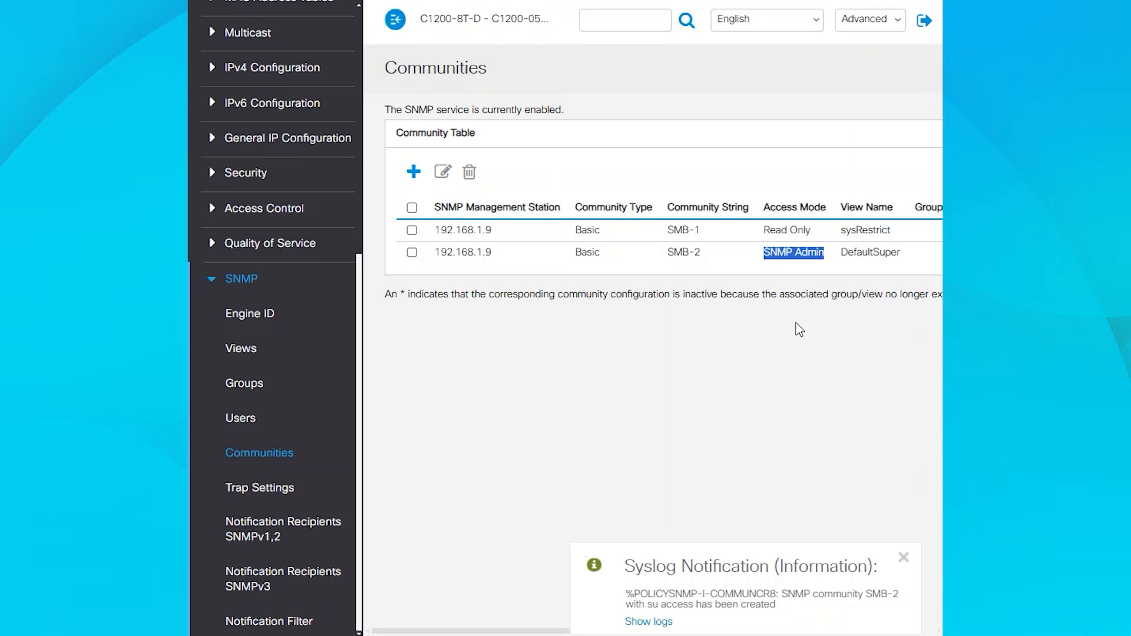
{"action": "left_click", "coordinate": [798, 324]}
{"action": "left_click", "coordinate": [235, 389]}
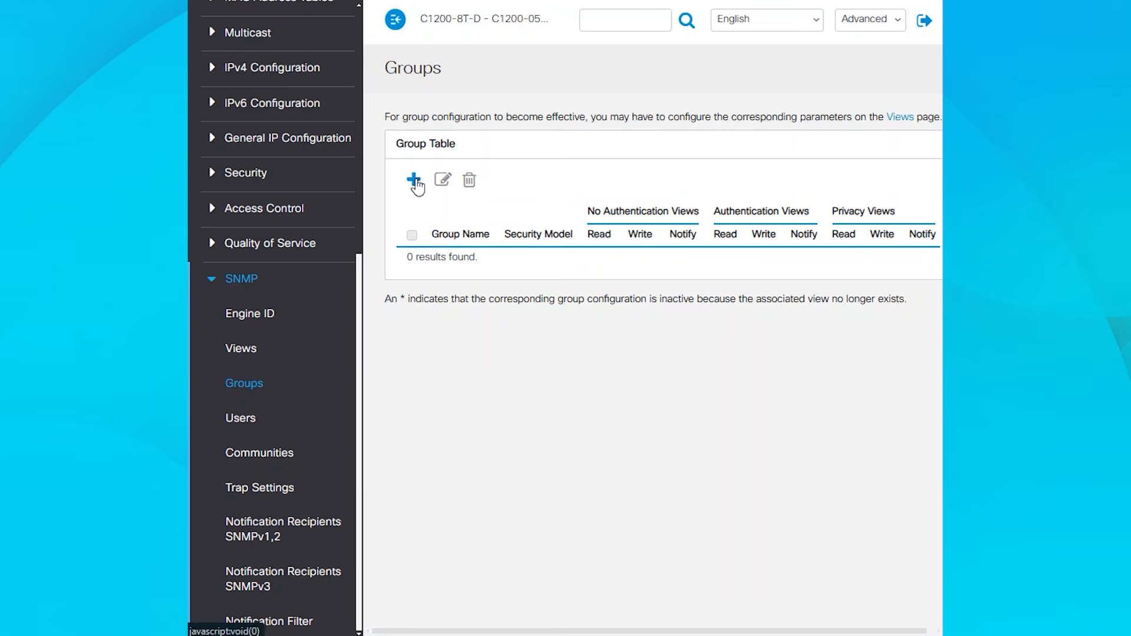
{"action": "left_click", "coordinate": [414, 180]}
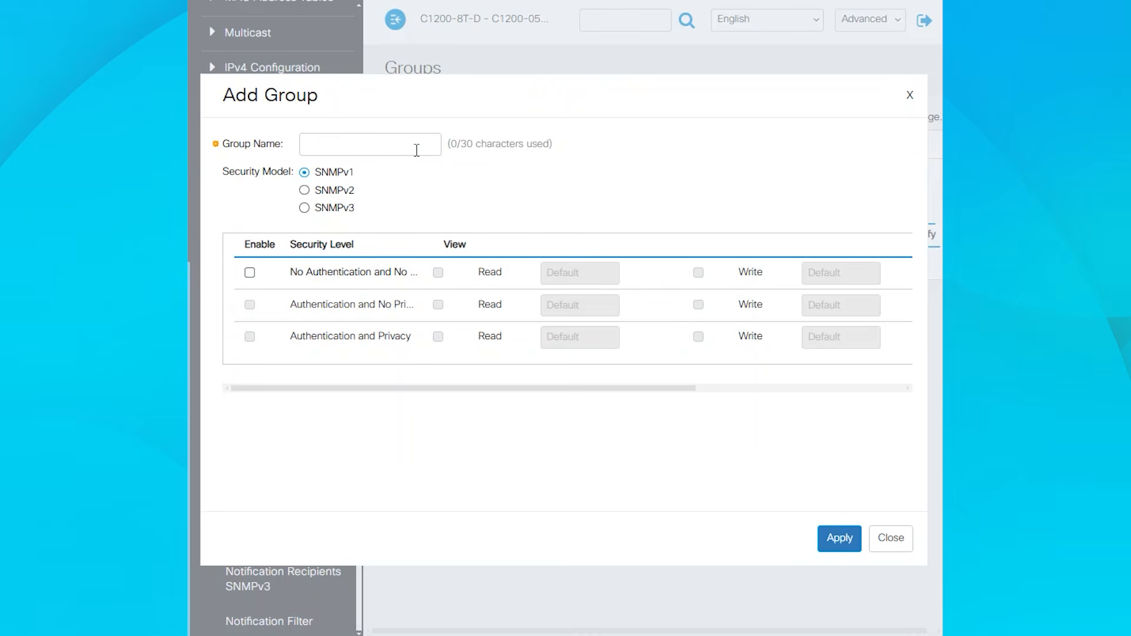
{"action": "left_click", "coordinate": [417, 146]}
{"action": "type", "text": "SBSC"}
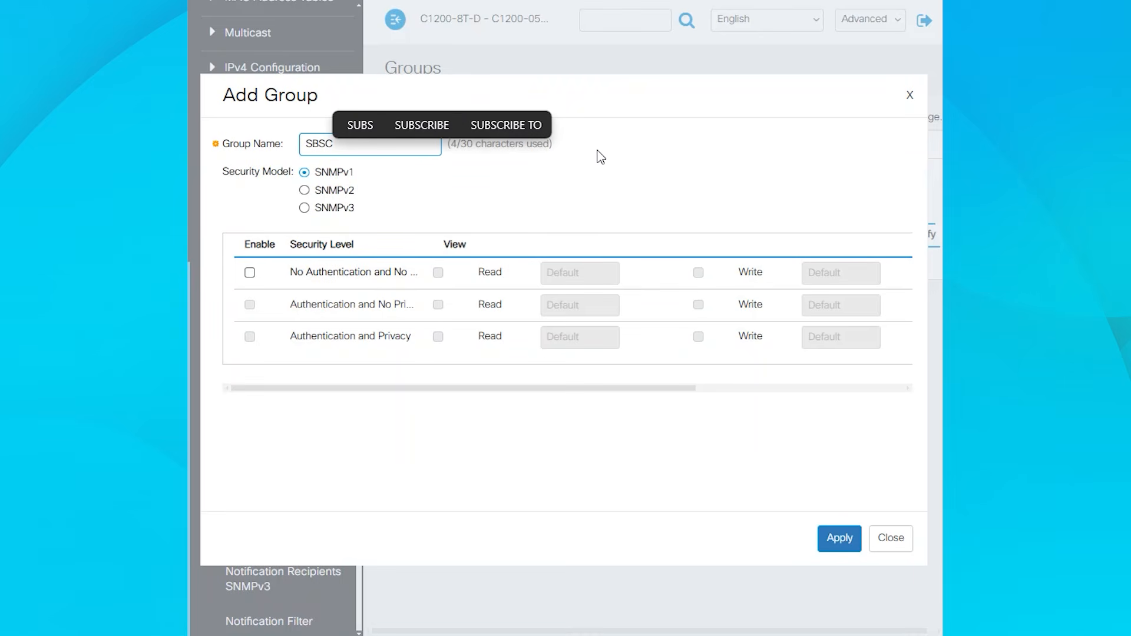
{"action": "left_click", "coordinate": [312, 192]}
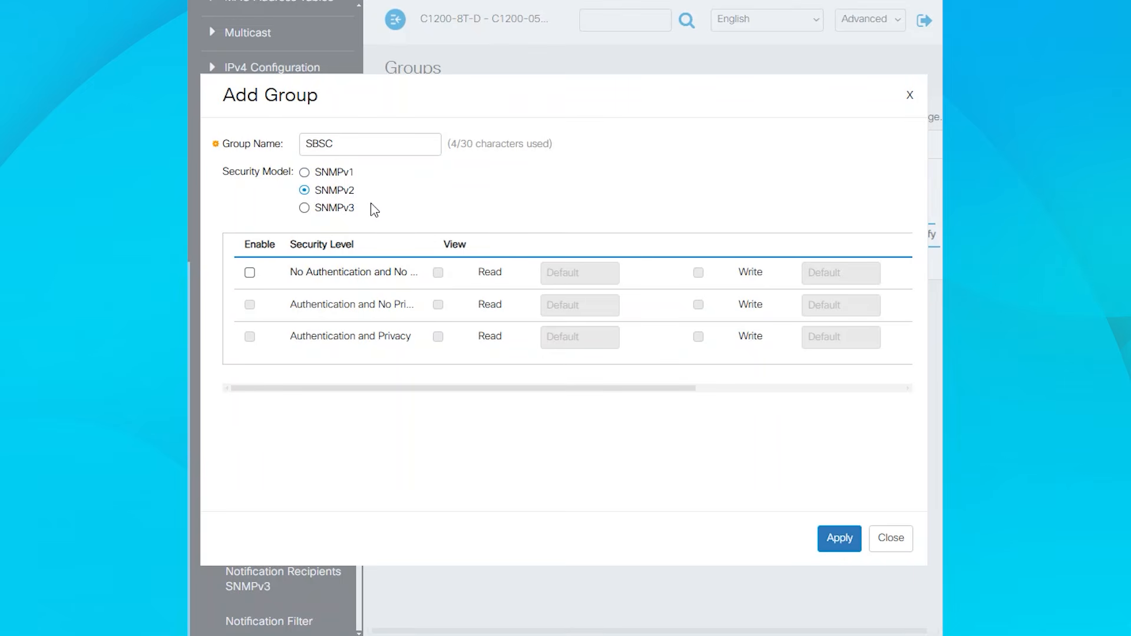
- Enable the no-authentication level with read and write views set to sysRestrict, then apply and close
{"action": "left_click", "coordinate": [250, 273]}
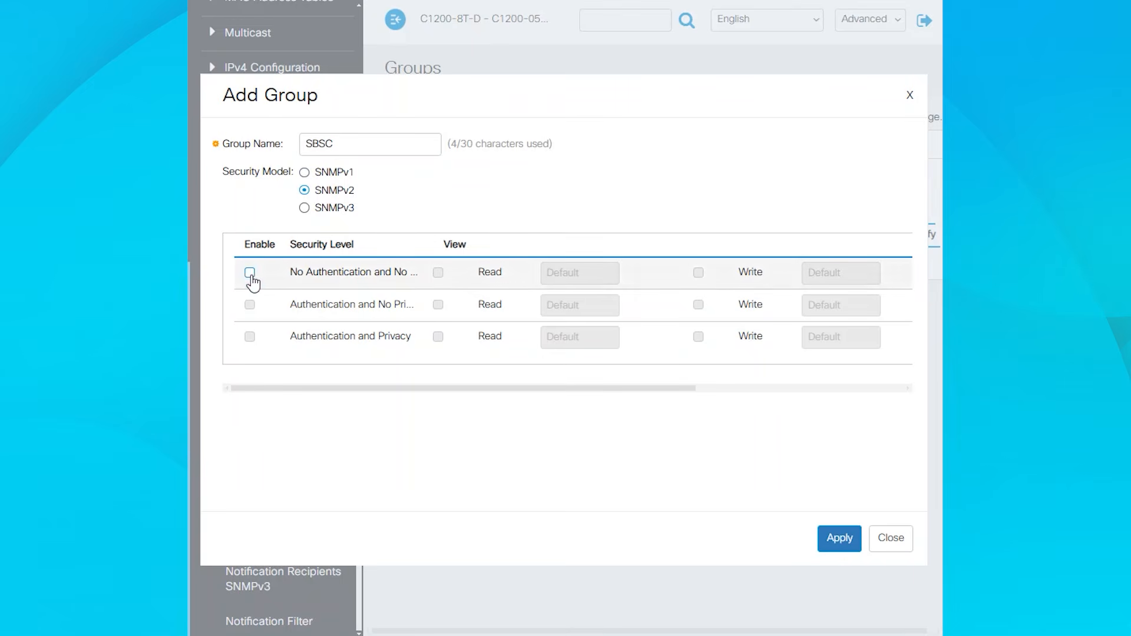
{"action": "left_click", "coordinate": [437, 273]}
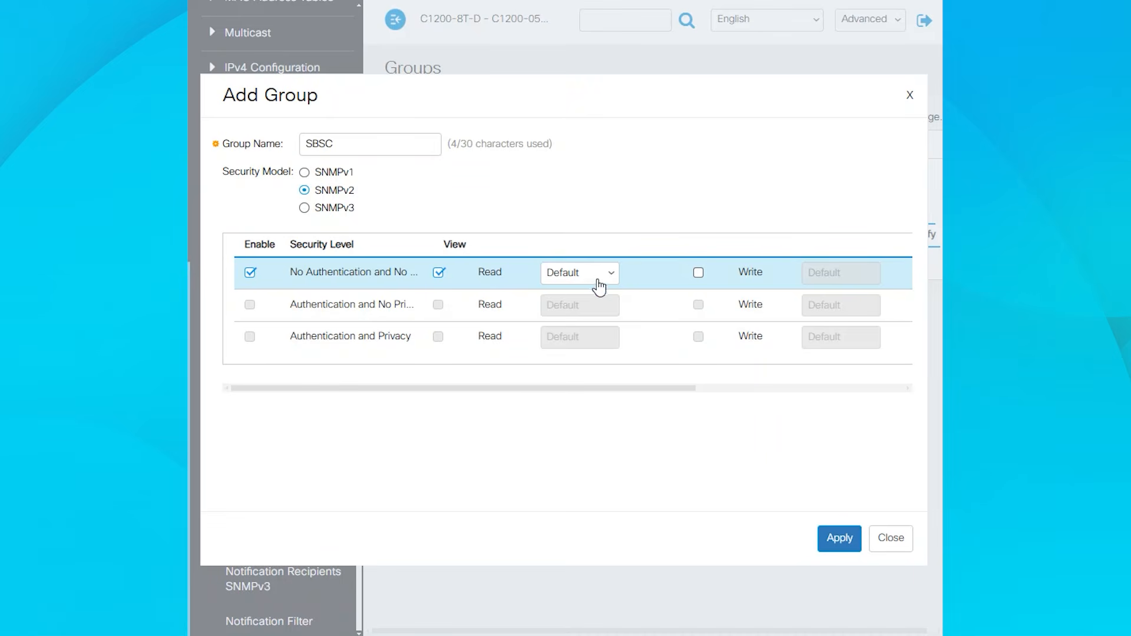
{"action": "left_click", "coordinate": [601, 285]}
{"action": "left_click", "coordinate": [591, 314]}
{"action": "left_click", "coordinate": [699, 273]}
{"action": "left_click", "coordinate": [874, 281]}
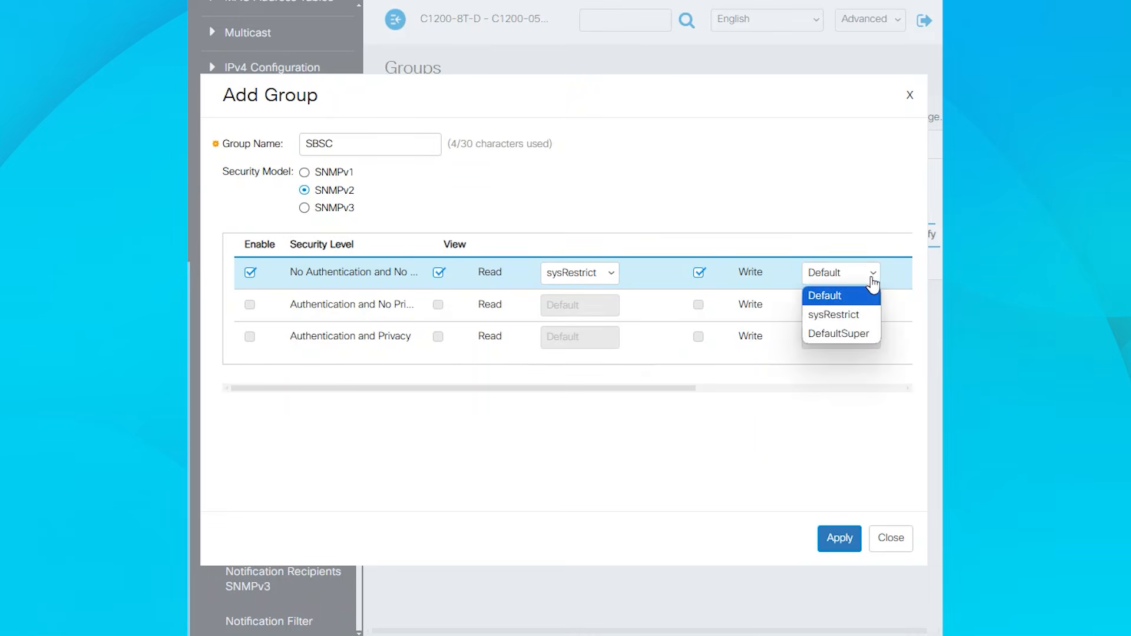
{"action": "left_click", "coordinate": [847, 315]}
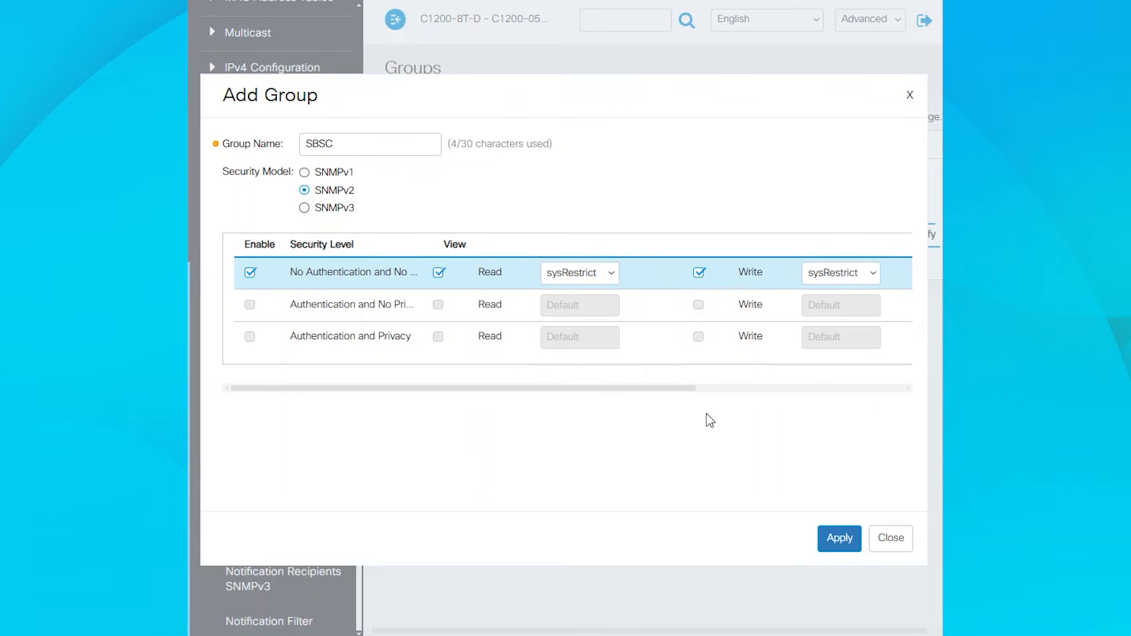
{"action": "left_click", "coordinate": [851, 537]}
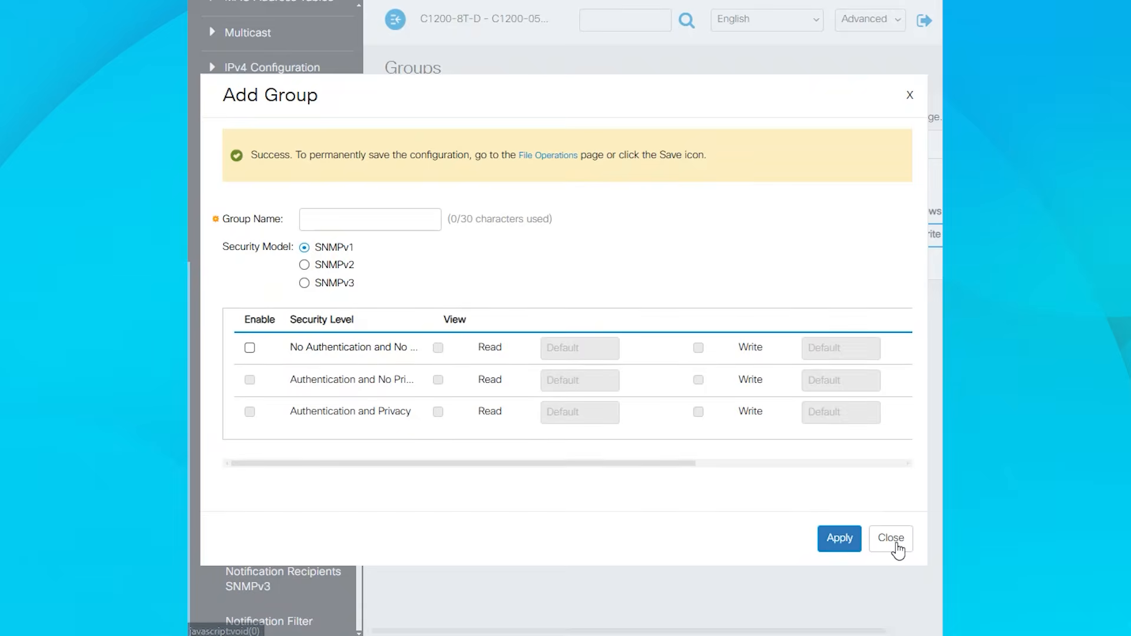
{"action": "left_click", "coordinate": [899, 548]}
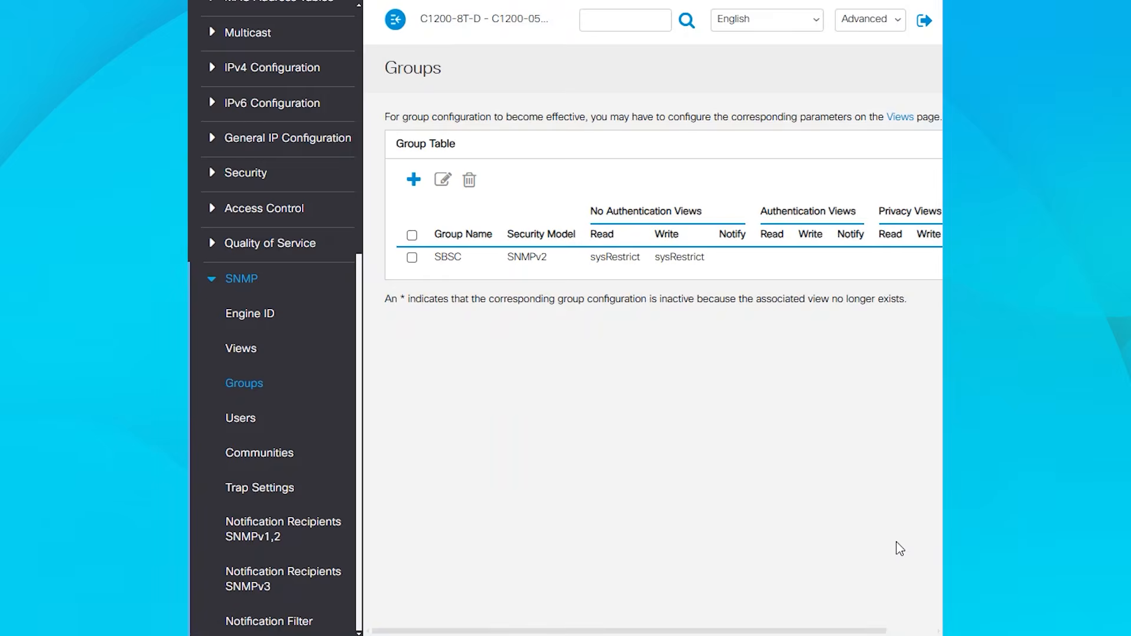
- Back on Communities, add a community for 192.168.1.9 with community string SMB-3
{"action": "left_click", "coordinate": [272, 465]}
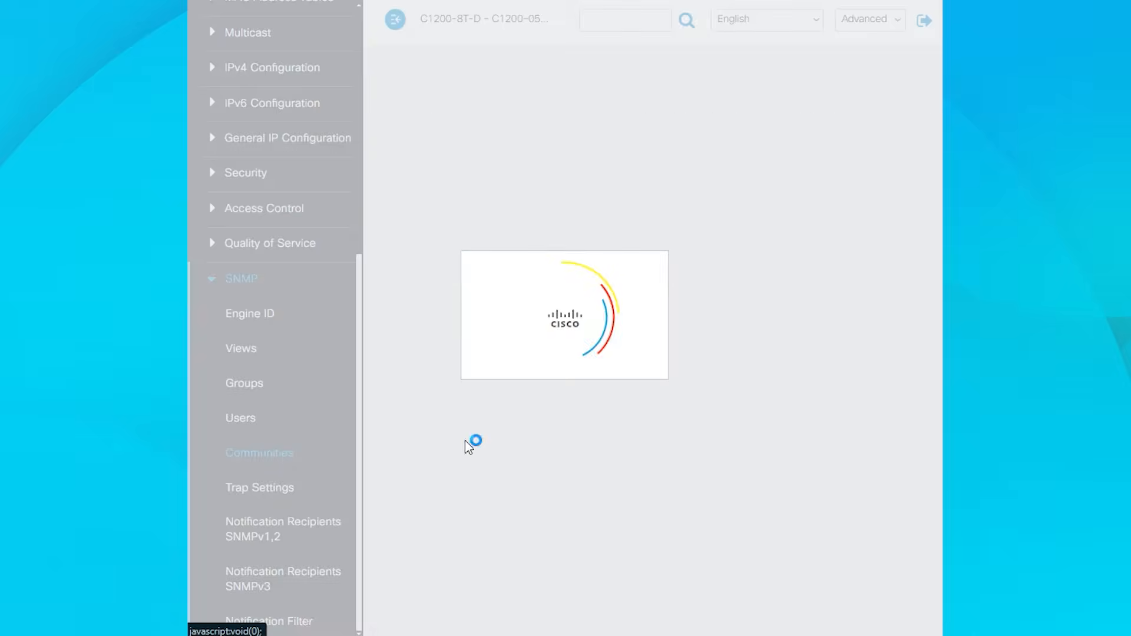
{"action": "left_click", "coordinate": [414, 172]}
{"action": "left_click", "coordinate": [549, 296]}
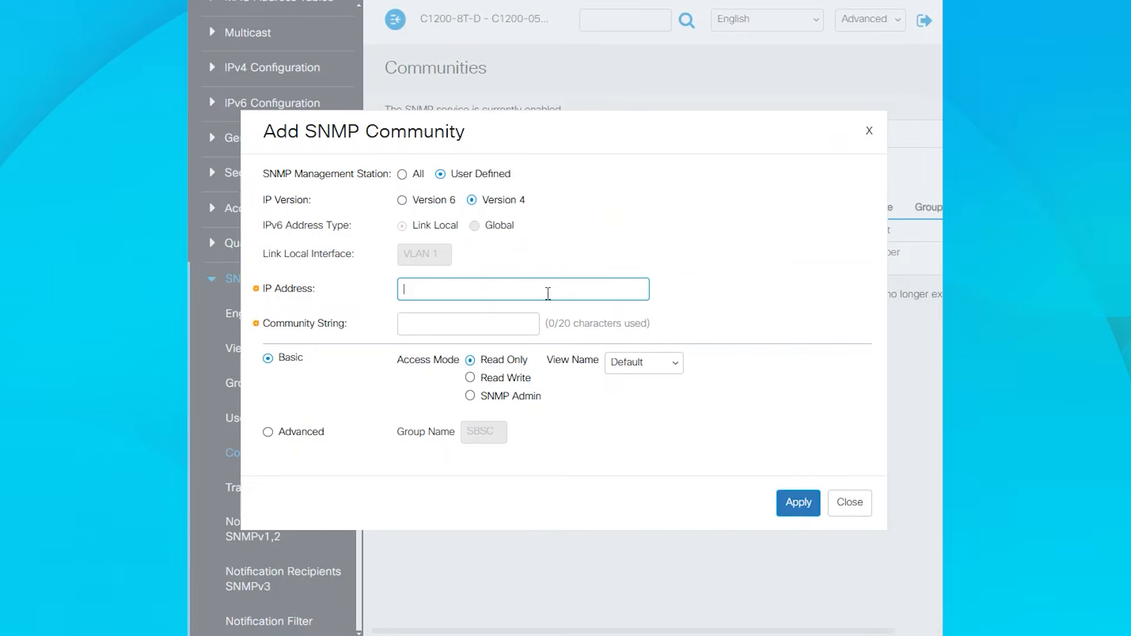
{"action": "type", "text": "192.168.1.9"}
{"action": "key", "text": "Tab"}
{"action": "type", "text": "SMB"}
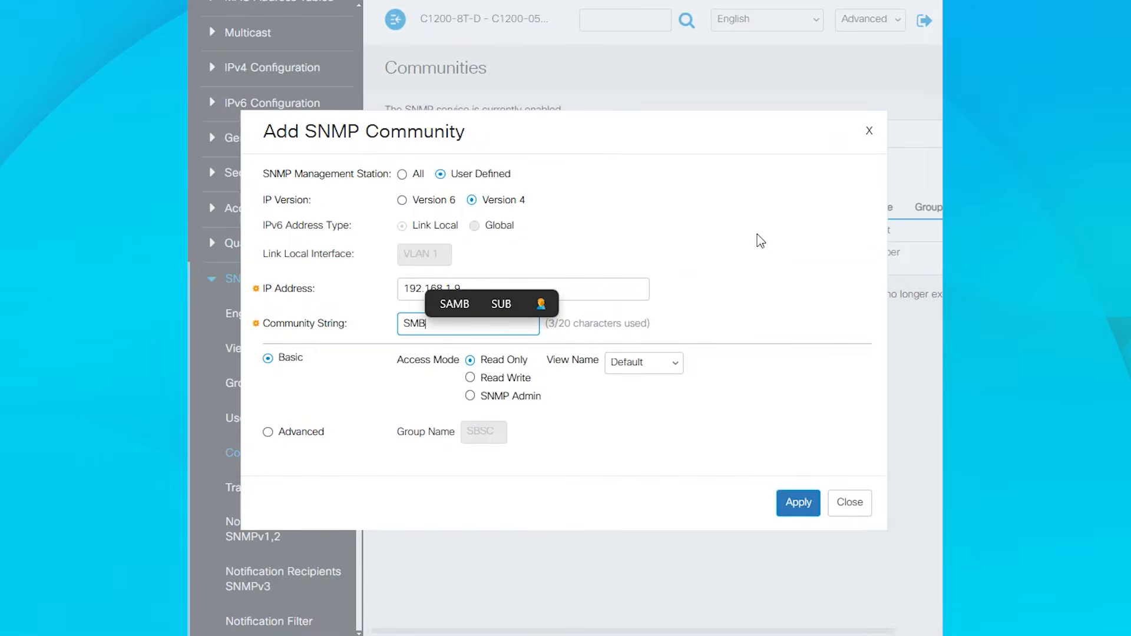
{"action": "type", "text": "-3"}
- Switch the SMB-3 community to Advanced mode using group SBSC, then apply and close the dialog
{"action": "left_click", "coordinate": [470, 378]}
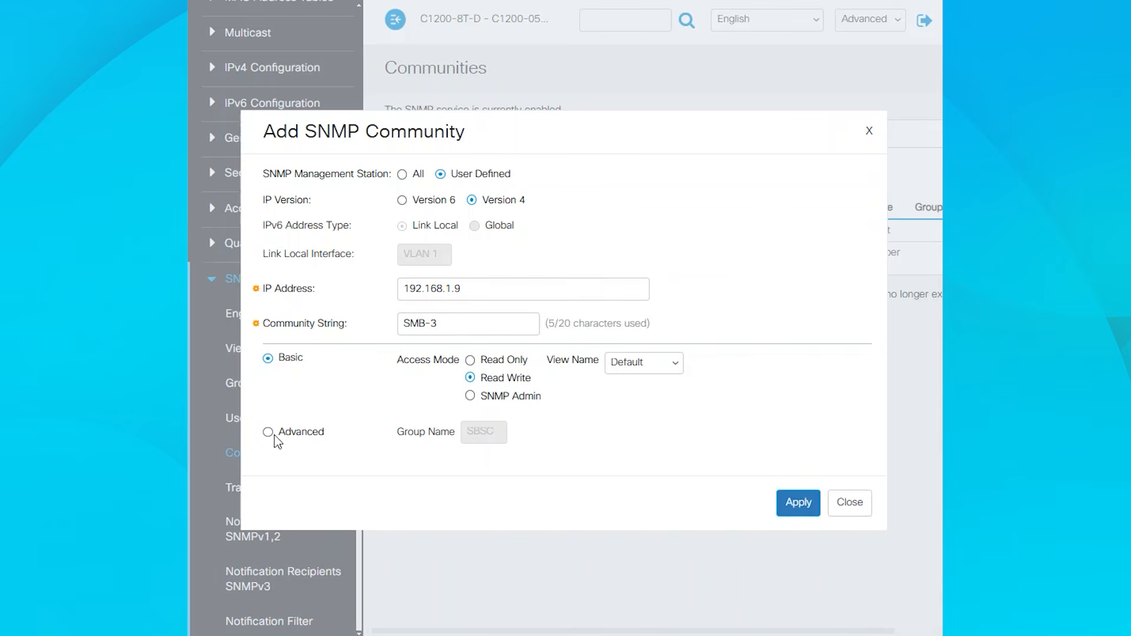
{"action": "left_click", "coordinate": [268, 433]}
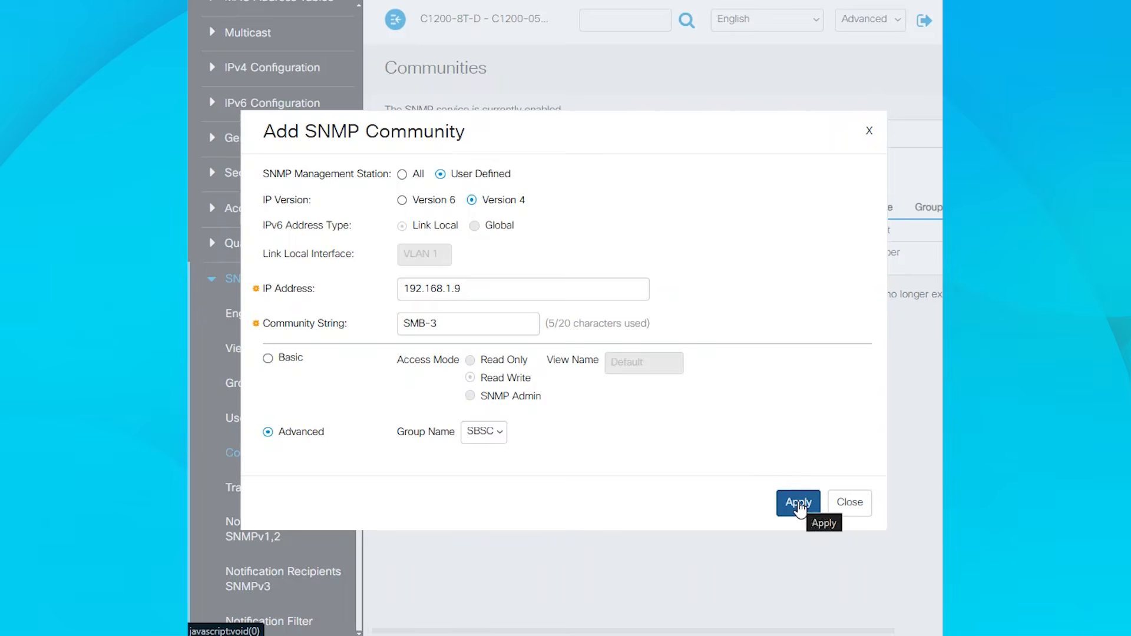
{"action": "left_click", "coordinate": [799, 506]}
{"action": "left_click", "coordinate": [851, 504]}
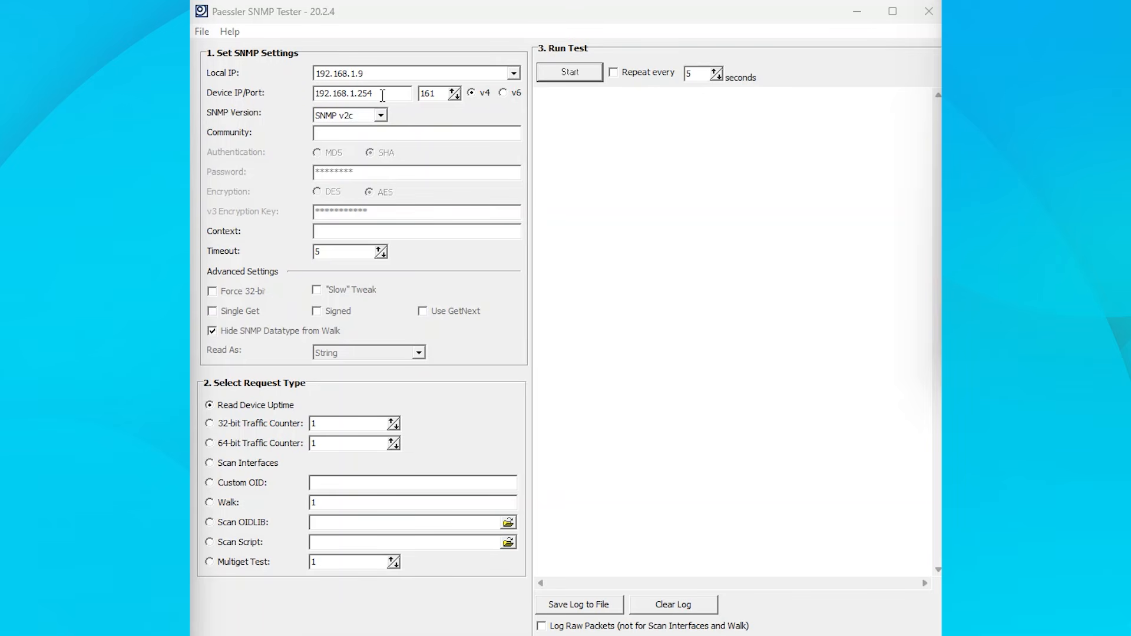
- Switch to Paessler SNMP Tester, set the community to SMB-1 and run a Read Device Uptime test
{"action": "left_click", "coordinate": [360, 134]}
{"action": "type", "text": "SM"}
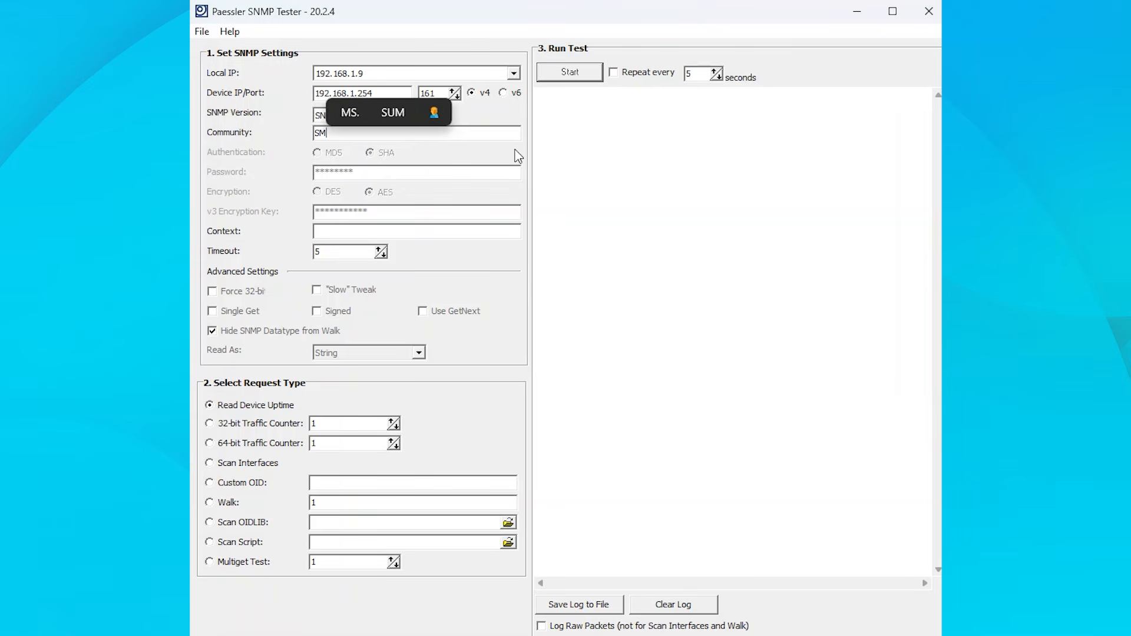
{"action": "type", "text": "B-1"}
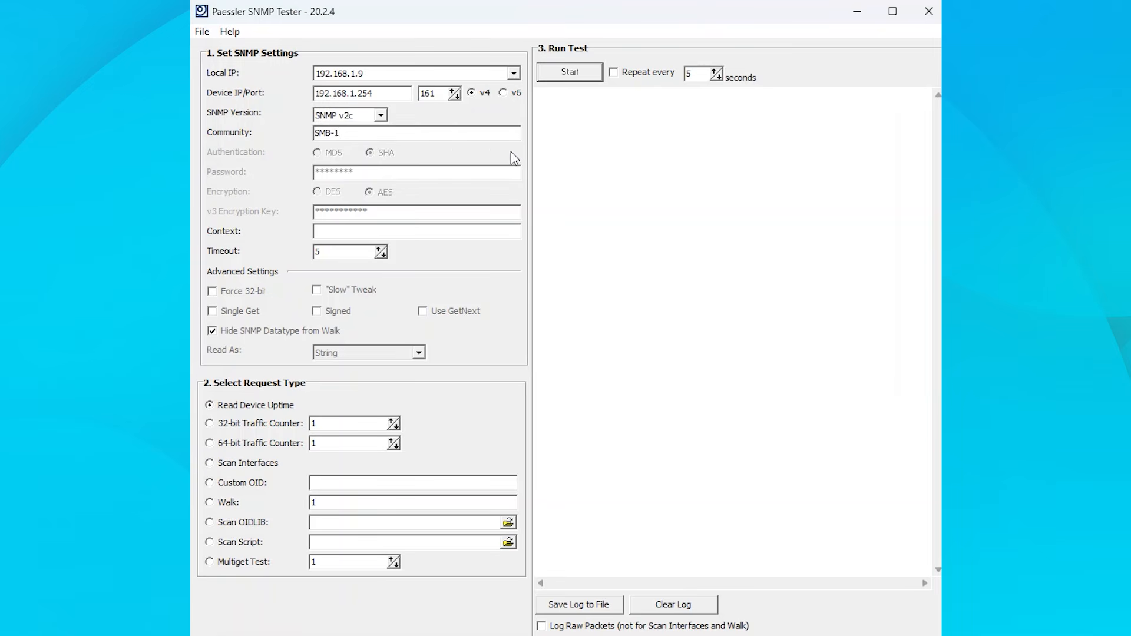
{"action": "left_click", "coordinate": [230, 412]}
{"action": "left_click", "coordinate": [574, 75]}
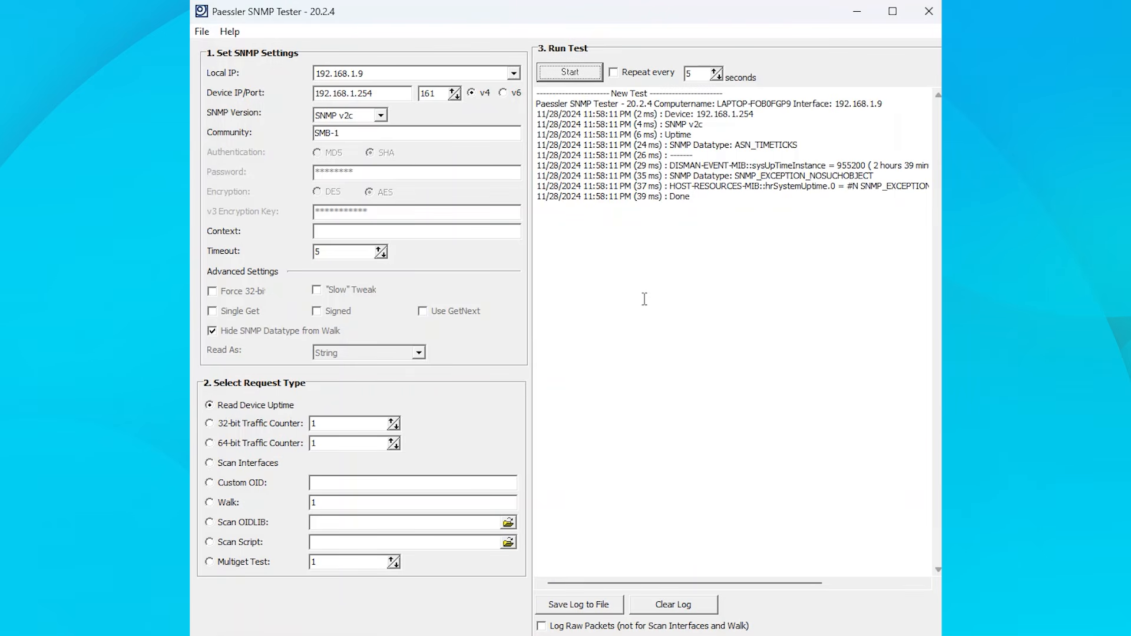
- Compare the test log's uptime value with the System Uptime on the switch's summary page
{"action": "left_click_drag", "start_coordinate": [759, 588], "coordinate": [824, 588]}
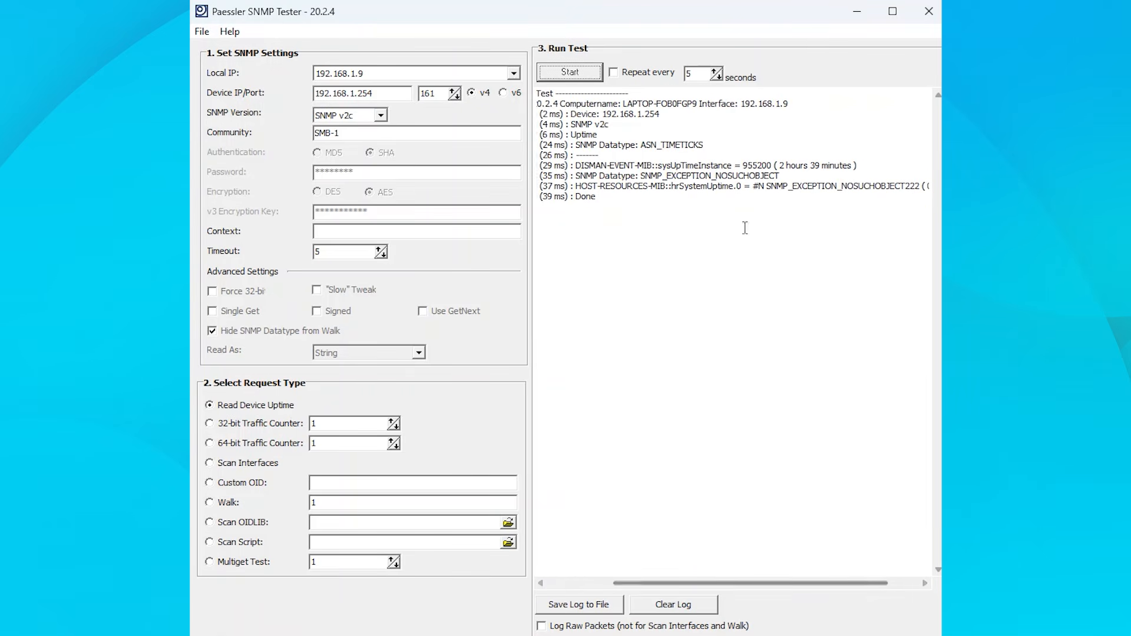
{"action": "left_click_drag", "start_coordinate": [658, 165], "coordinate": [858, 166]}
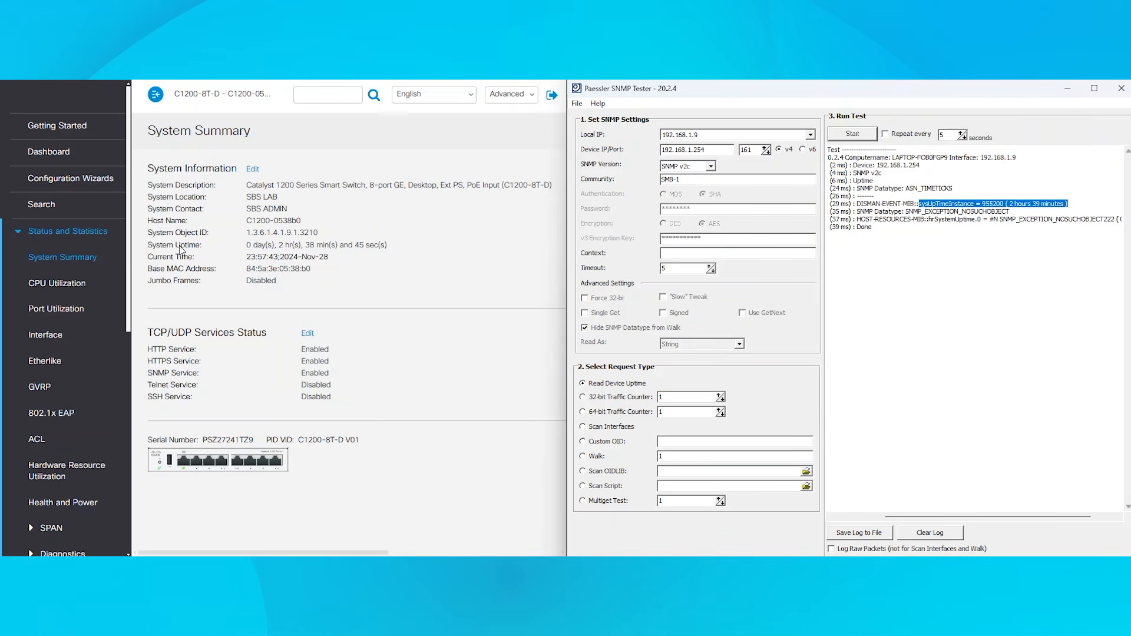
{"action": "left_click_drag", "start_coordinate": [149, 246], "coordinate": [341, 247]}
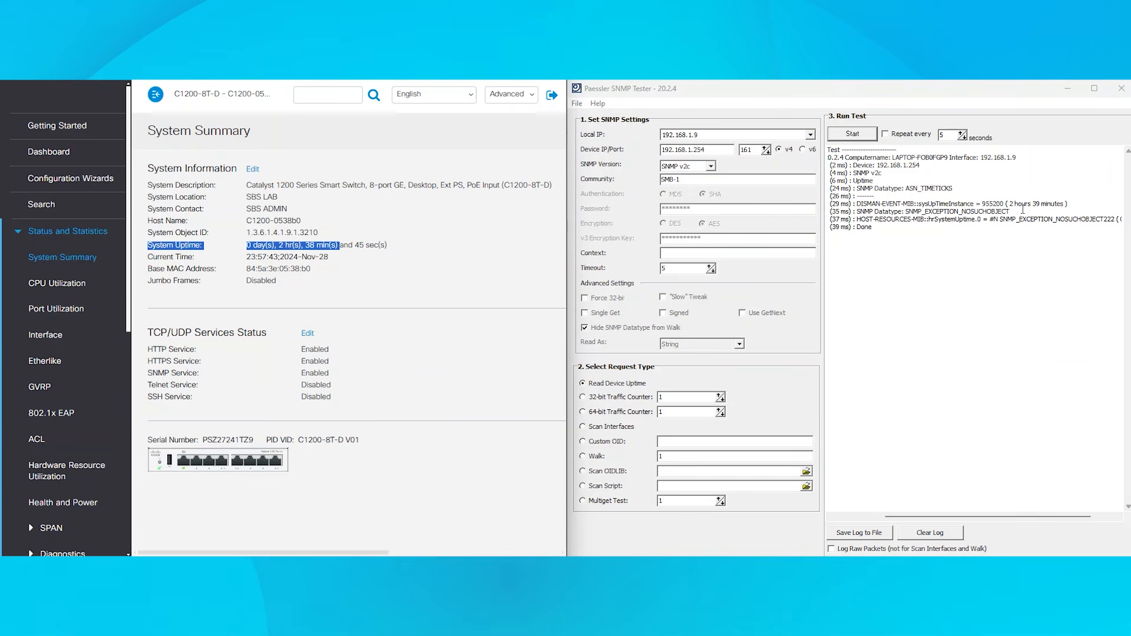
- Run a Walk request on OID 1.3.6.1.2.1.1
{"action": "left_click", "coordinate": [1102, 351]}
{"action": "left_click", "coordinate": [585, 457]}
{"action": "left_click", "coordinate": [685, 456]}
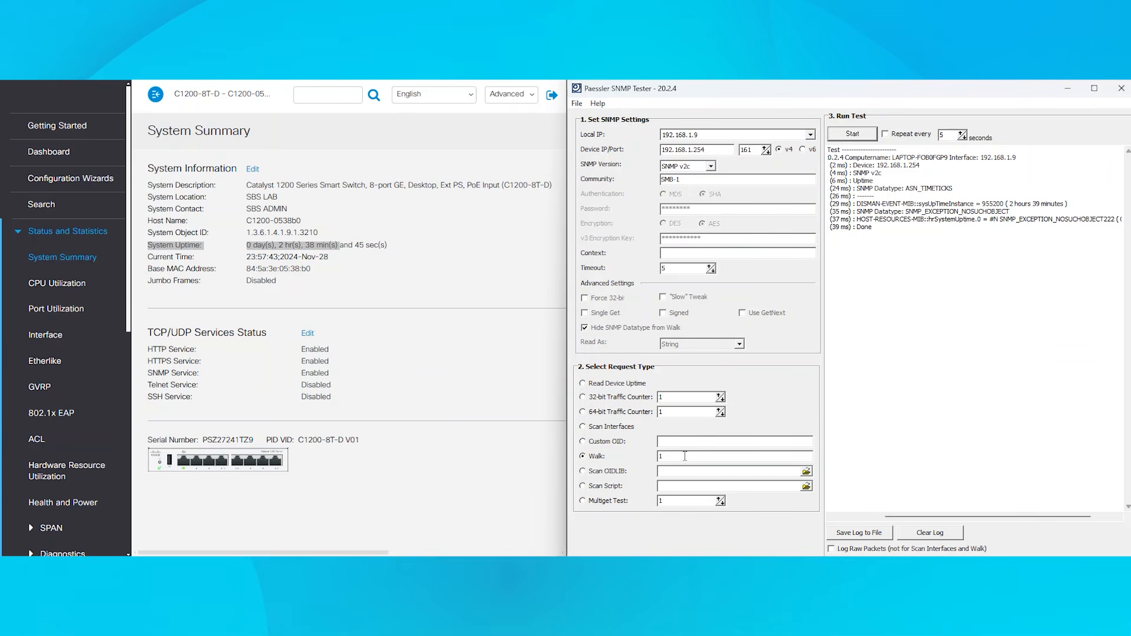
{"action": "type", "text": "1.1"}
{"action": "left_click", "coordinate": [852, 134]}
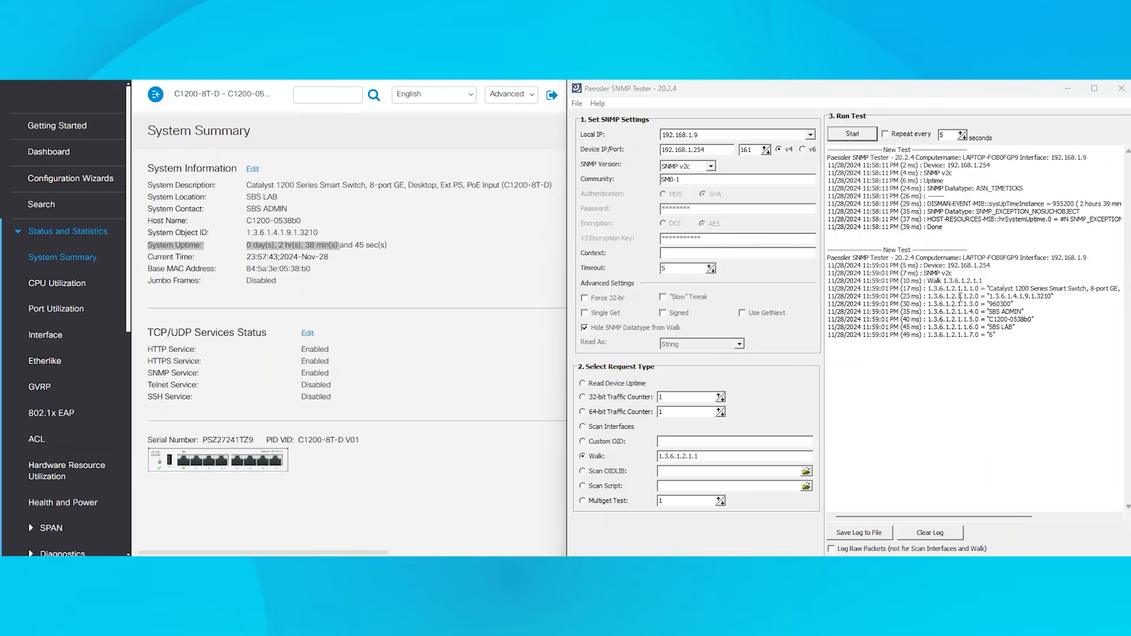
- Change the community to SMB-2 and run the Walk request on 1.3.6.1.2.1.1 again
{"action": "left_click_drag", "start_coordinate": [940, 265], "coordinate": [1037, 325]}
{"action": "left_click", "coordinate": [1046, 331]}
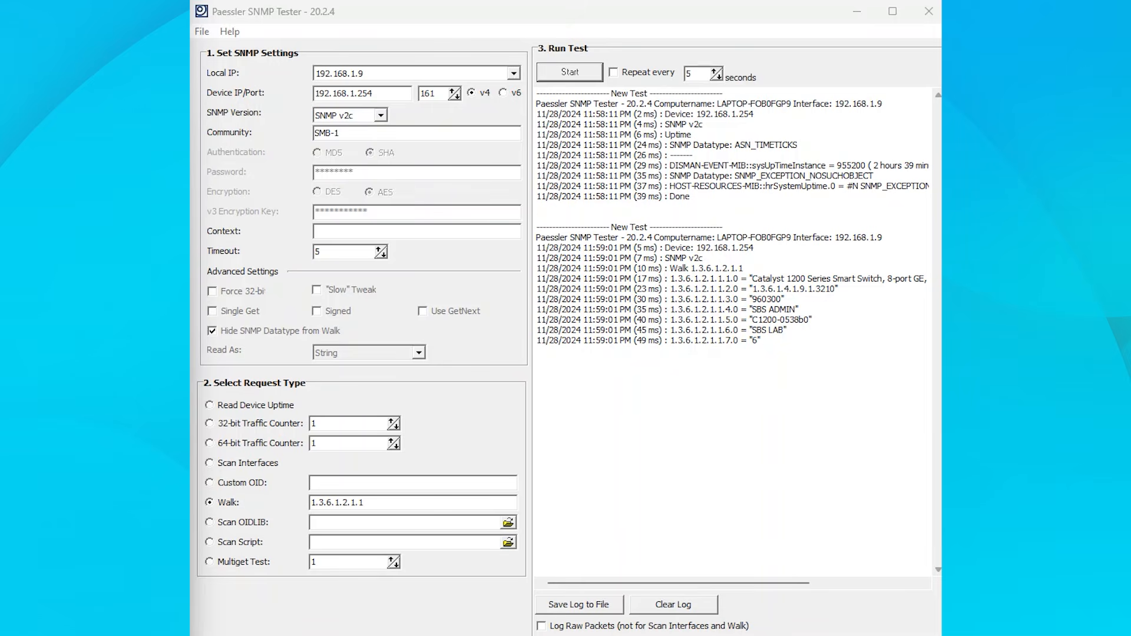
{"action": "left_click", "coordinate": [353, 134]}
{"action": "key", "text": "BackSpace"}
{"action": "type", "text": "2"}
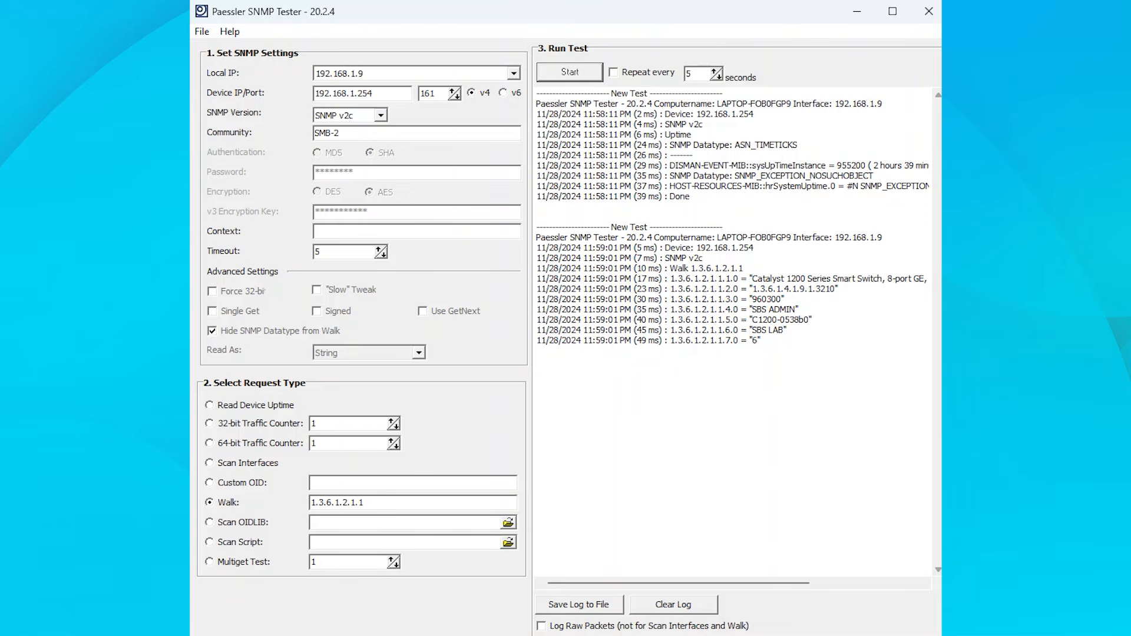
{"action": "left_click", "coordinate": [573, 76]}
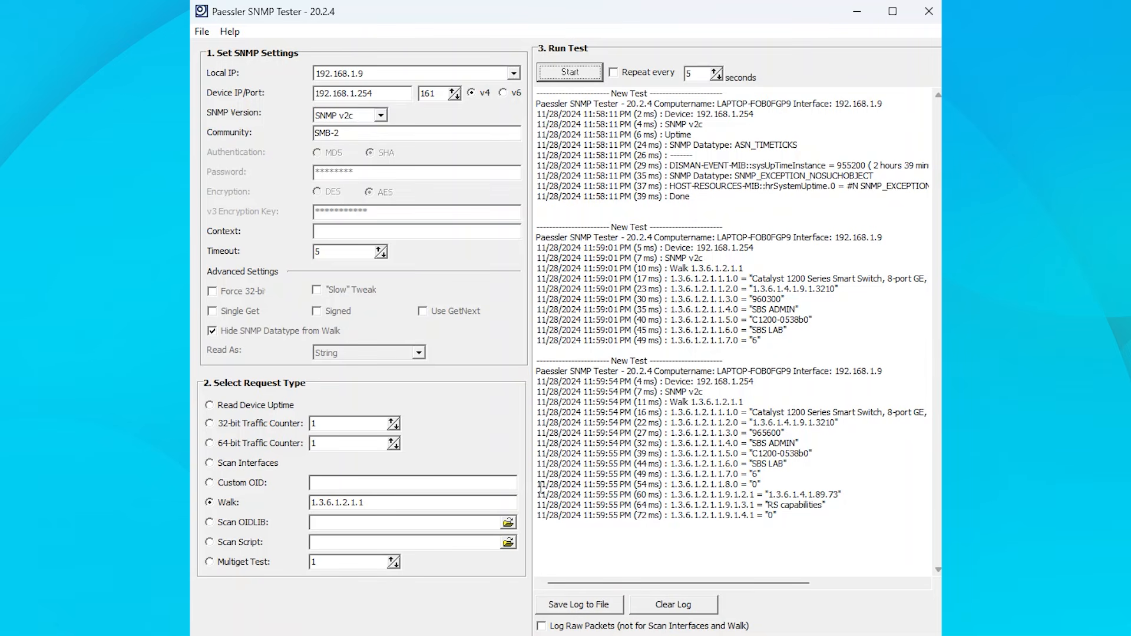
- Change the community to SMB-3 and repeat the Walk request on 1.3.6.1.2.1.1
{"action": "left_click_drag", "start_coordinate": [541, 488], "coordinate": [788, 514]}
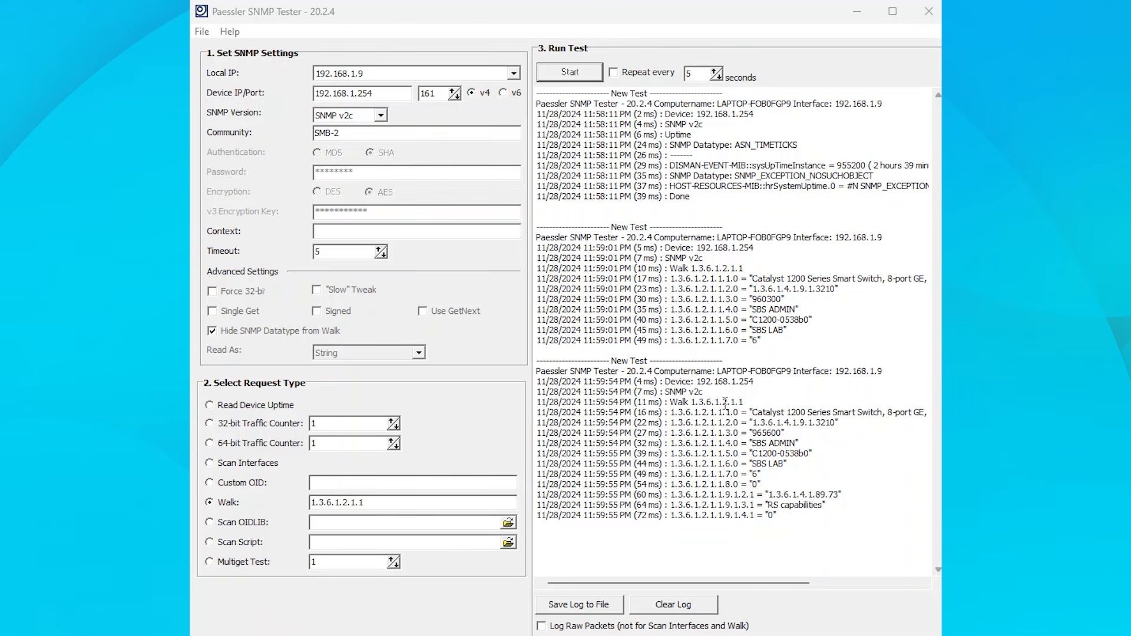
{"action": "left_click", "coordinate": [376, 132]}
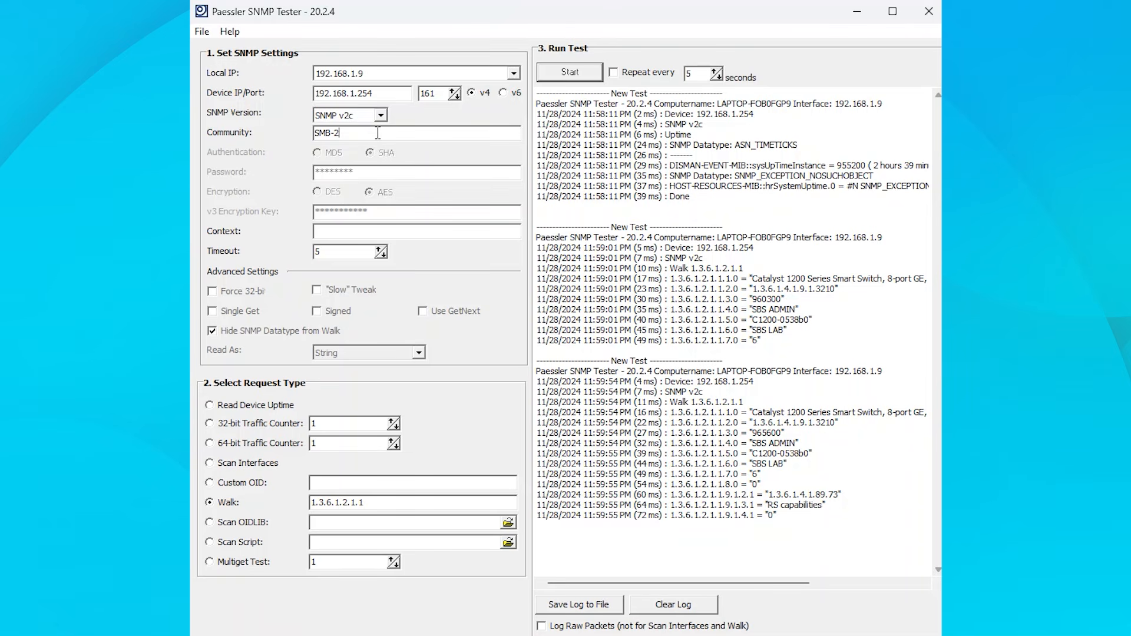
{"action": "key", "text": "BackSpace"}
{"action": "type", "text": "3"}
{"action": "left_click", "coordinate": [583, 75]}
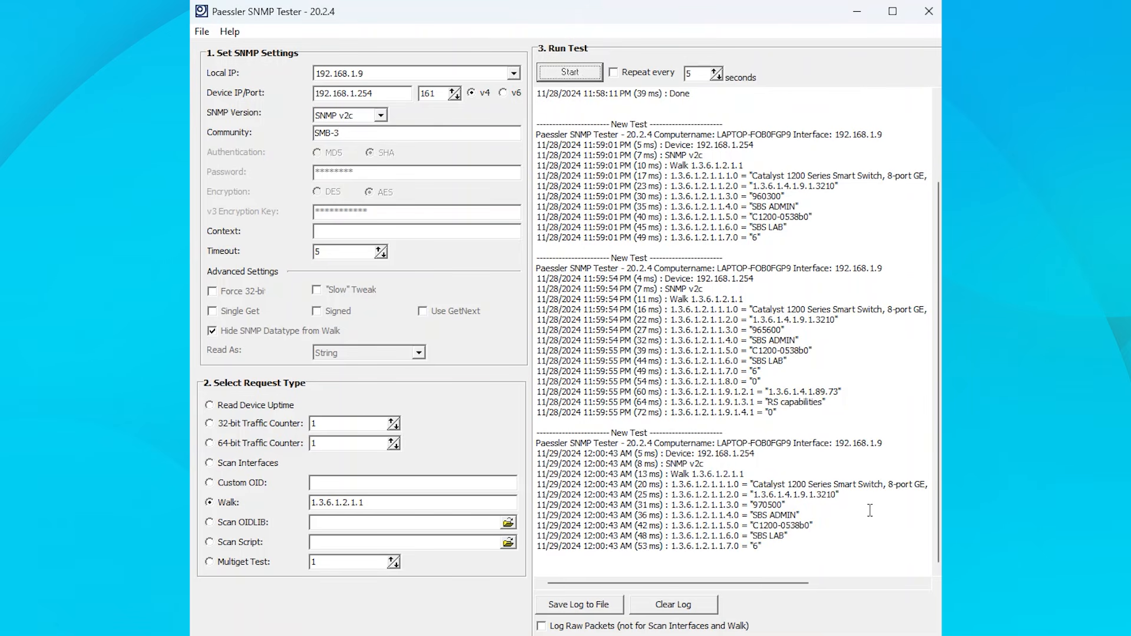